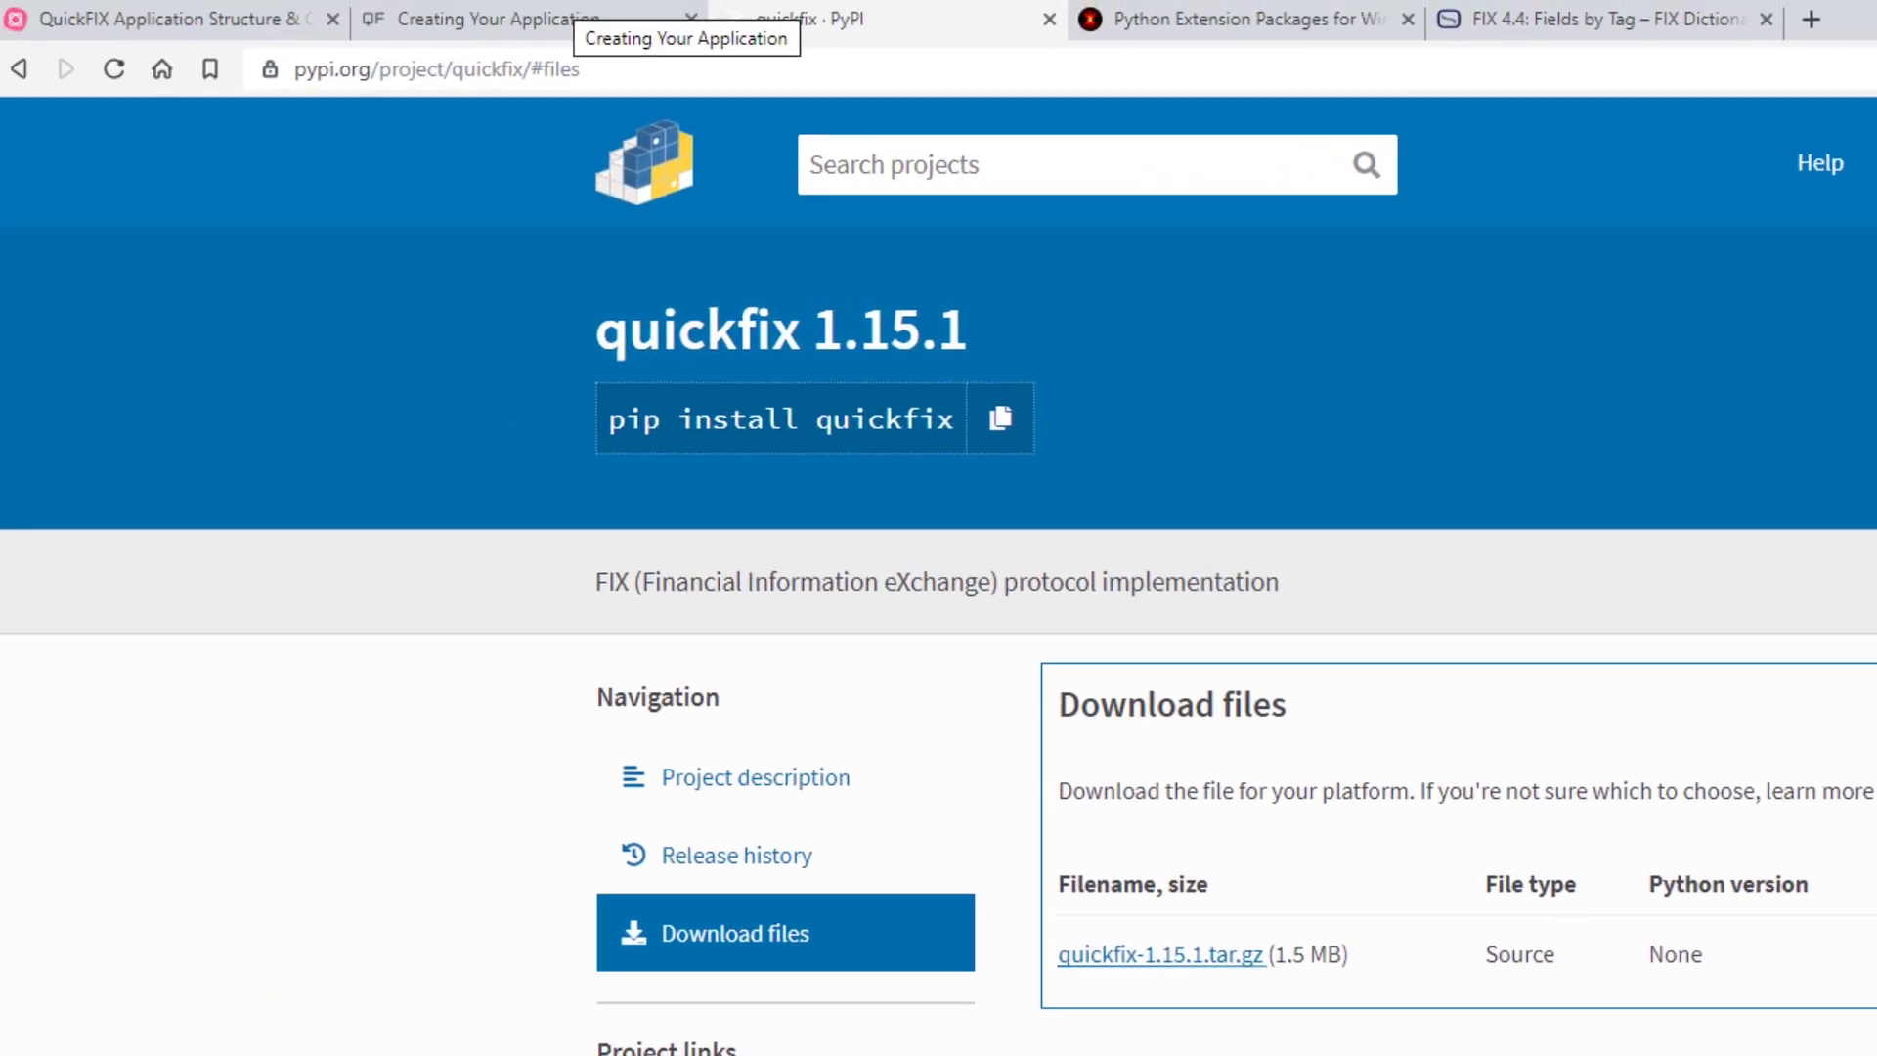
# - Navigate from the Creating Your Application page back to the documentation index and into Dependencies
pyautogui.click(499, 23)
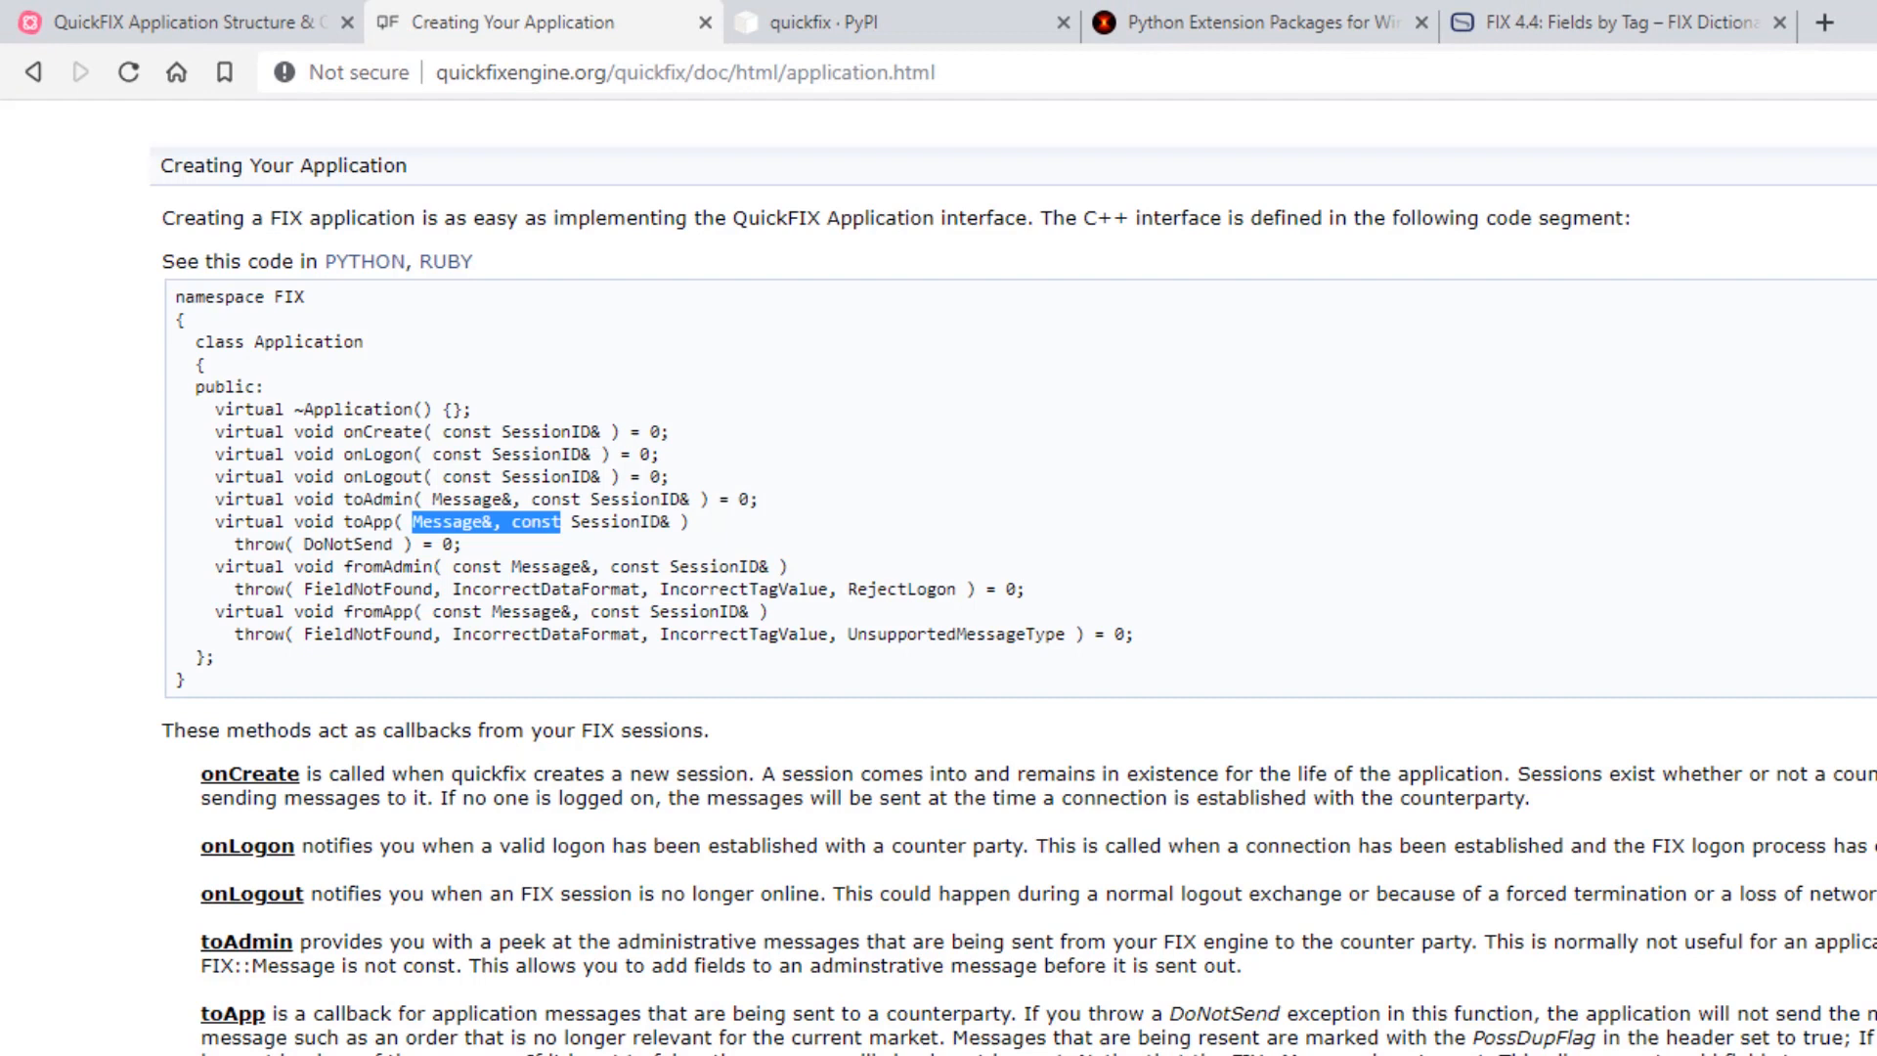
pyautogui.click(33, 72)
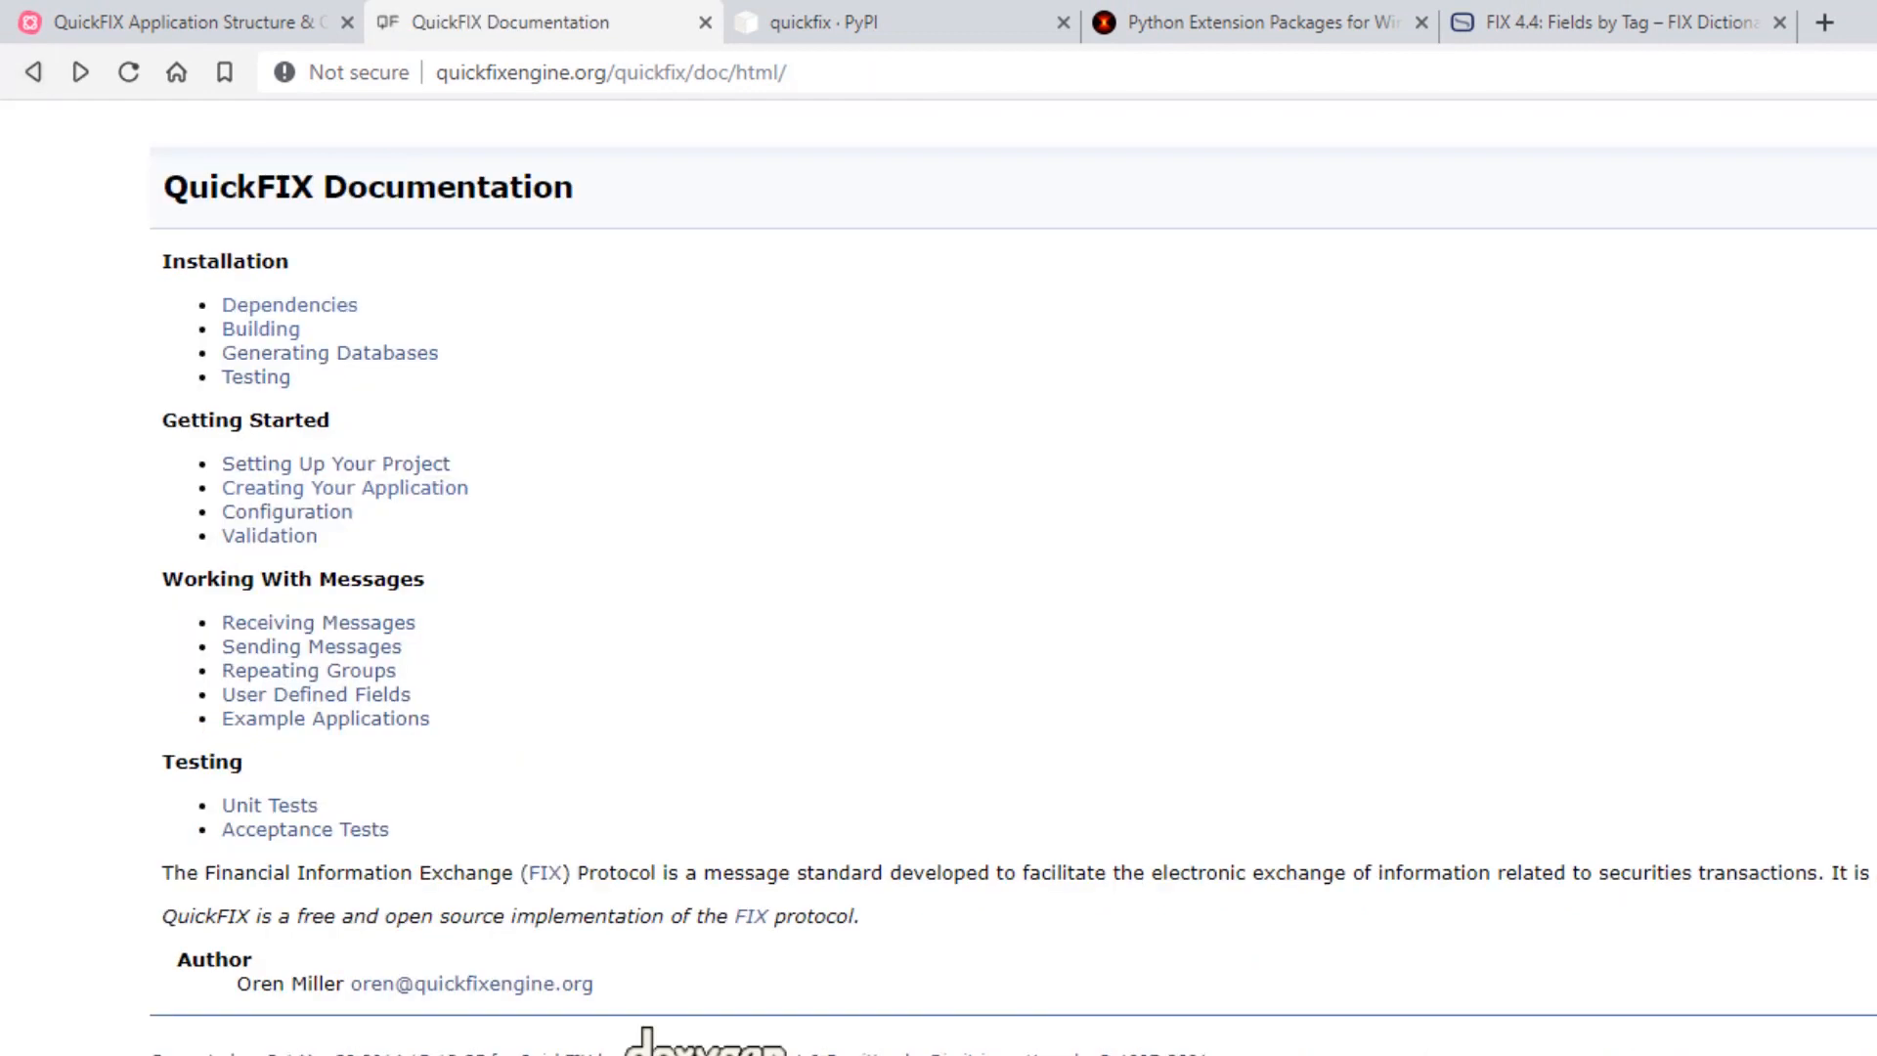
pyautogui.click(289, 304)
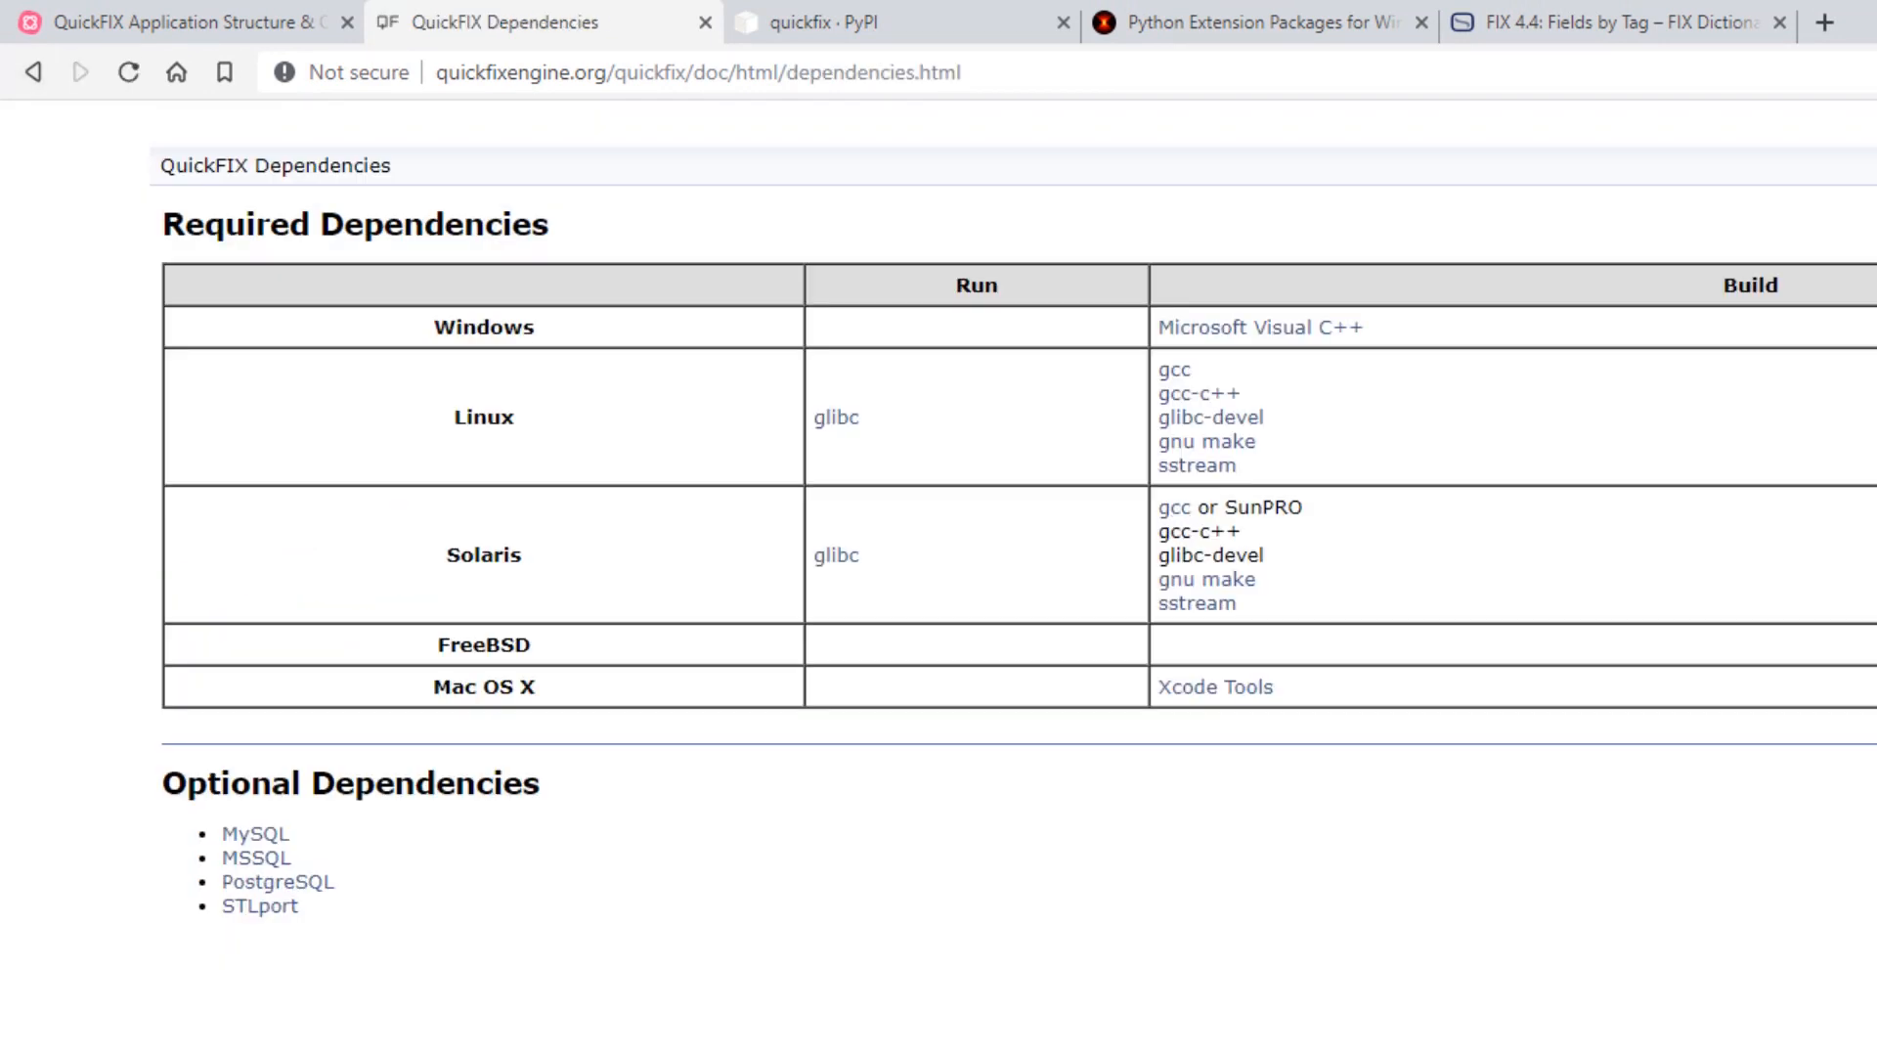